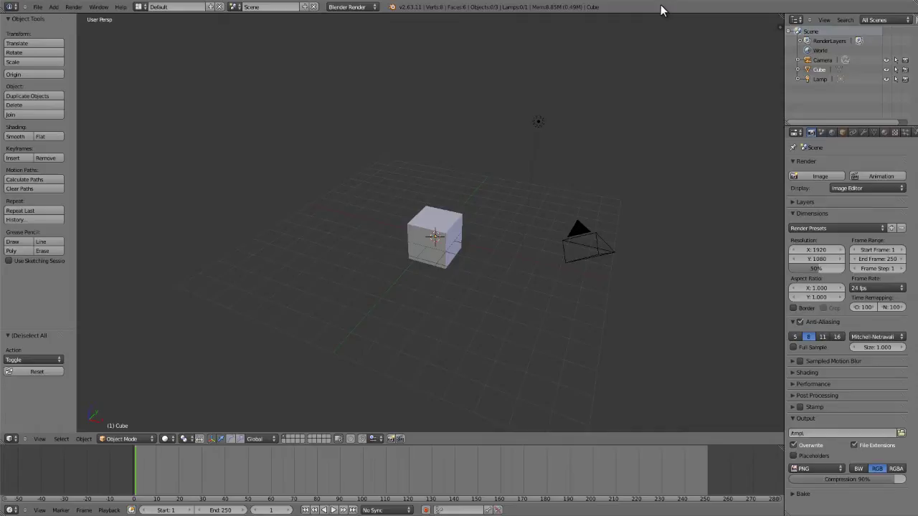
# Step: Orbit, pan and zoom the 3D viewport in and out around the default cube
pyautogui.click(660, 5)
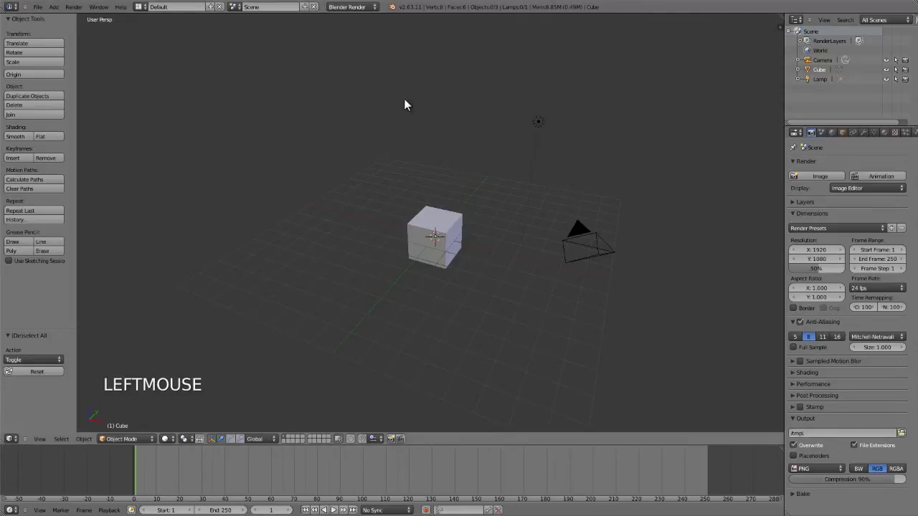
pyautogui.moveTo(348, 294); pyautogui.dragTo(456, 267, button='middle')
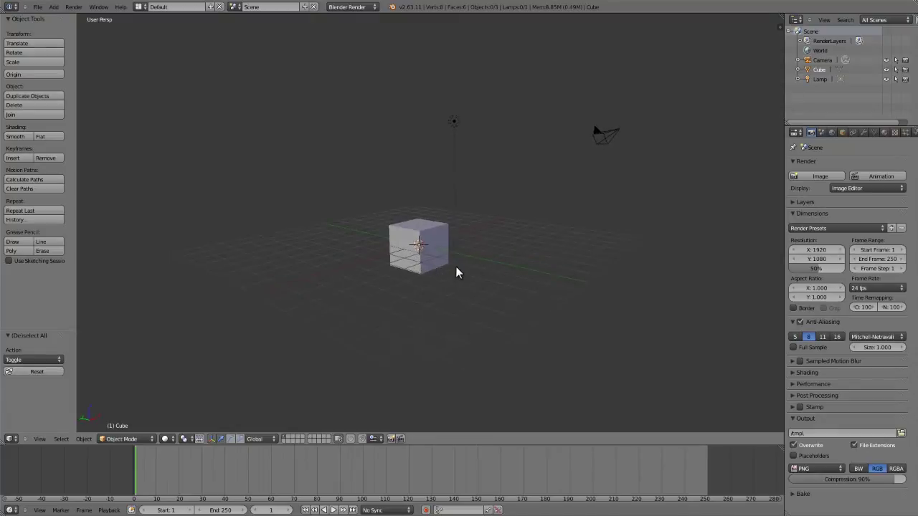
pyautogui.moveTo(524, 268)
pyautogui.keyDown('shift'); pyautogui.mouseDown(button='middle')
pyautogui.moveTo(524, 247)
pyautogui.moveTo(467, 218)
pyautogui.moveTo(461, 297)
pyautogui.moveTo(527, 271)
pyautogui.moveTo(516, 259)
pyautogui.mouseUp(button='middle'); pyautogui.keyUp('shift')
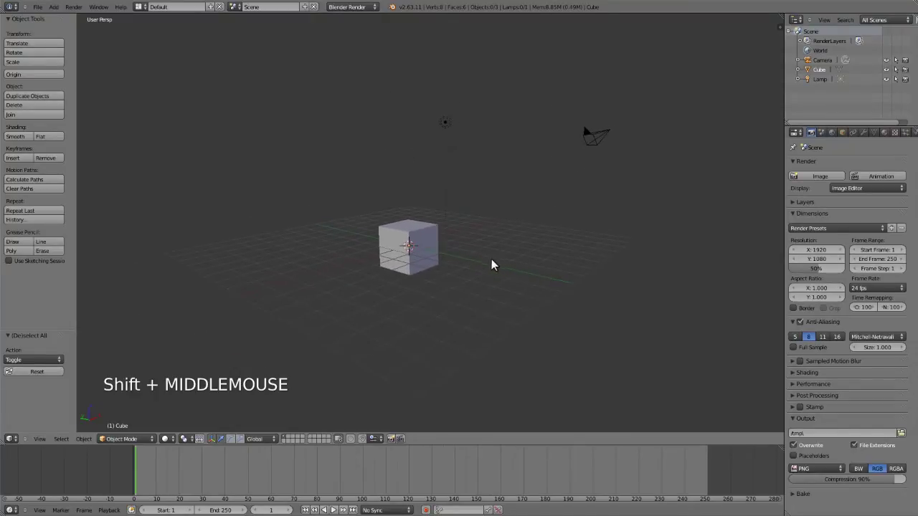
pyautogui.scroll(7, 464, 264)
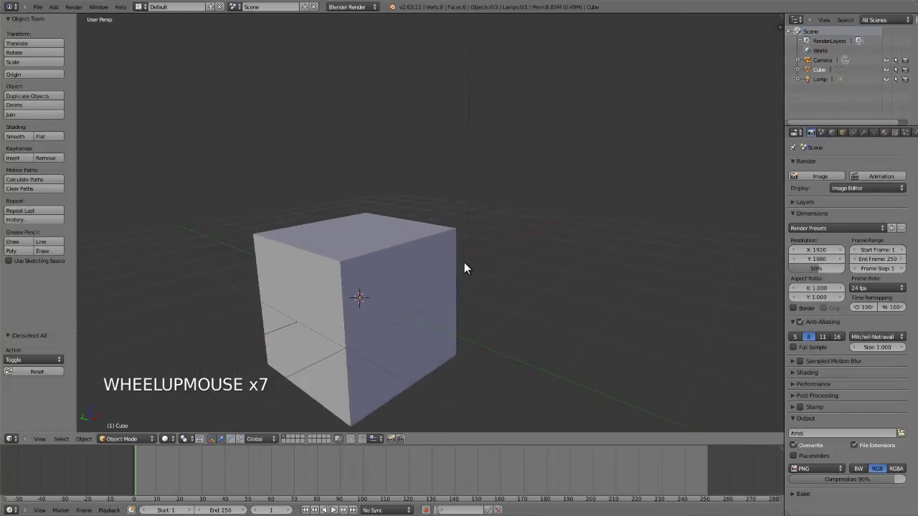
pyautogui.scroll(-7, 464, 264)
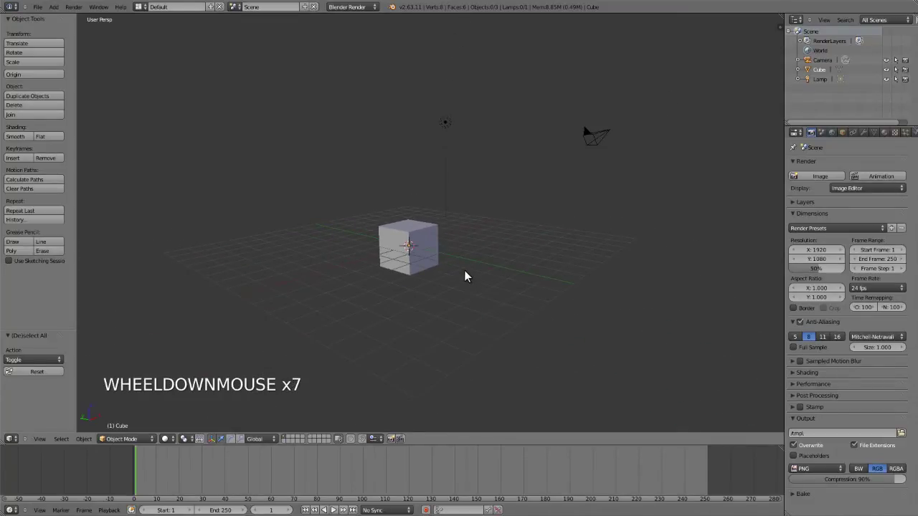
pyautogui.press('KP_Subtract')
pyautogui.press('KP_Add')
pyautogui.press('KP_Add')
pyautogui.press('KP_Add')
pyautogui.press('KP_Add')
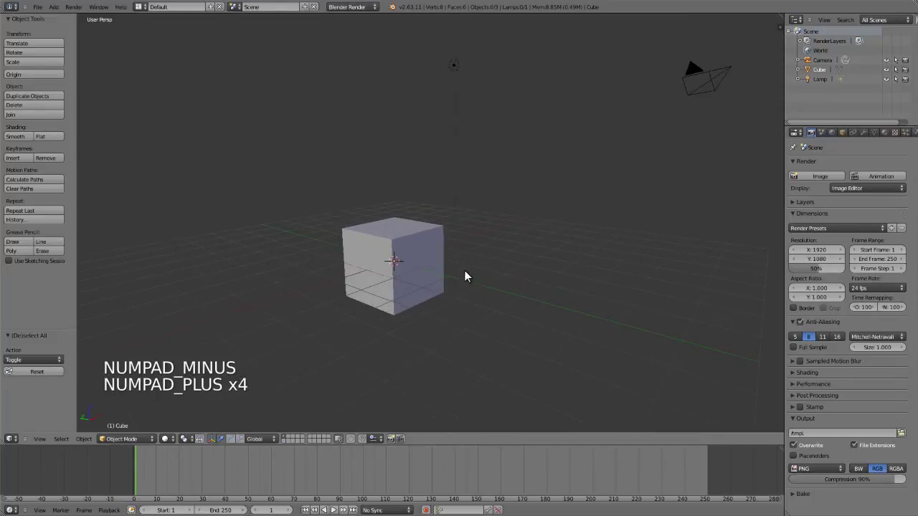
pyautogui.press('KP_Subtract')
pyautogui.press('KP_Subtract')
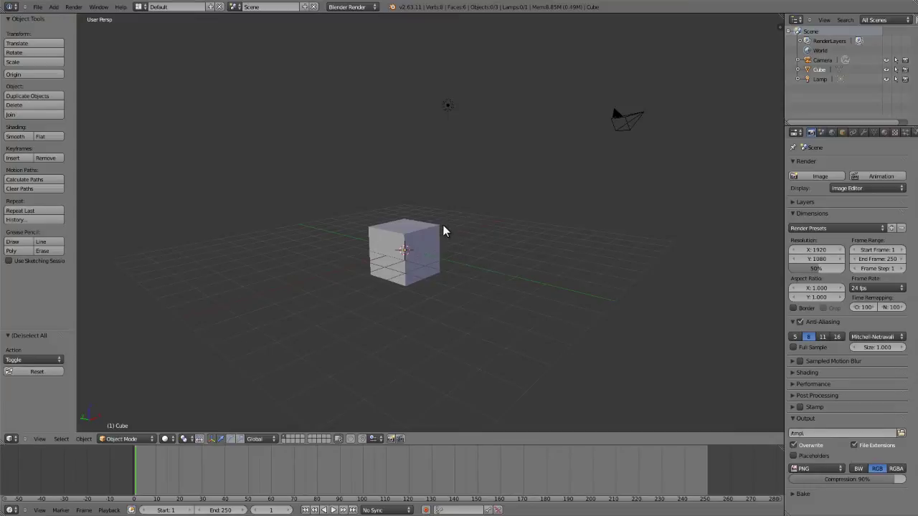
# Step: View the cube from the top, front and right, switch to orthographic projection, and look through the camera
pyautogui.press('KP_7')
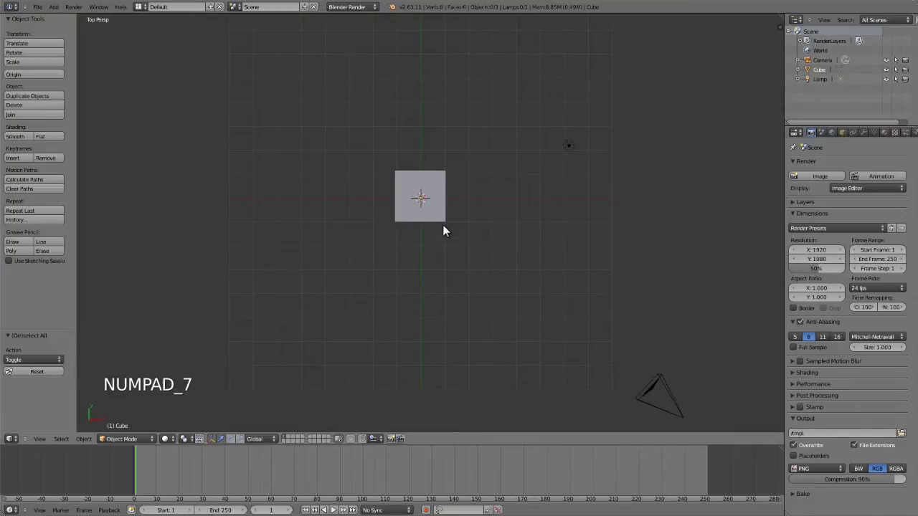
pyautogui.press('KP_1')
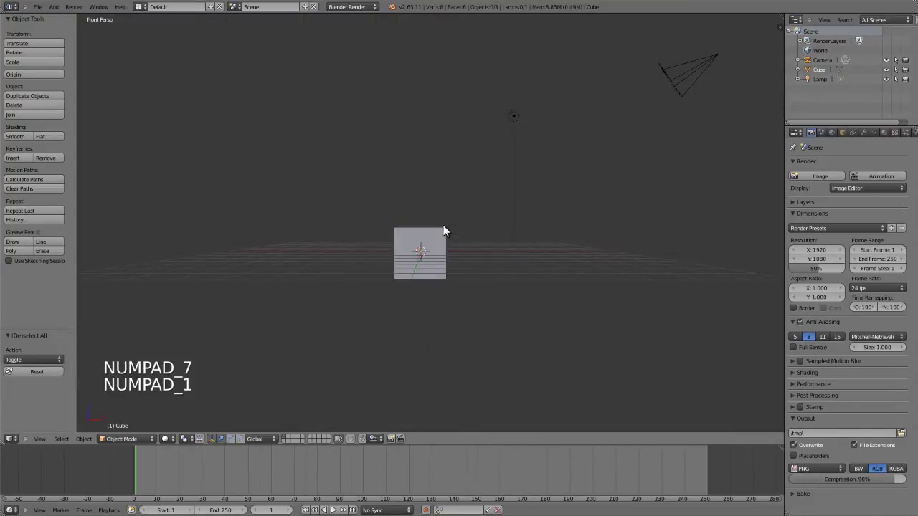
pyautogui.press('KP_3')
pyautogui.press('KP_5')
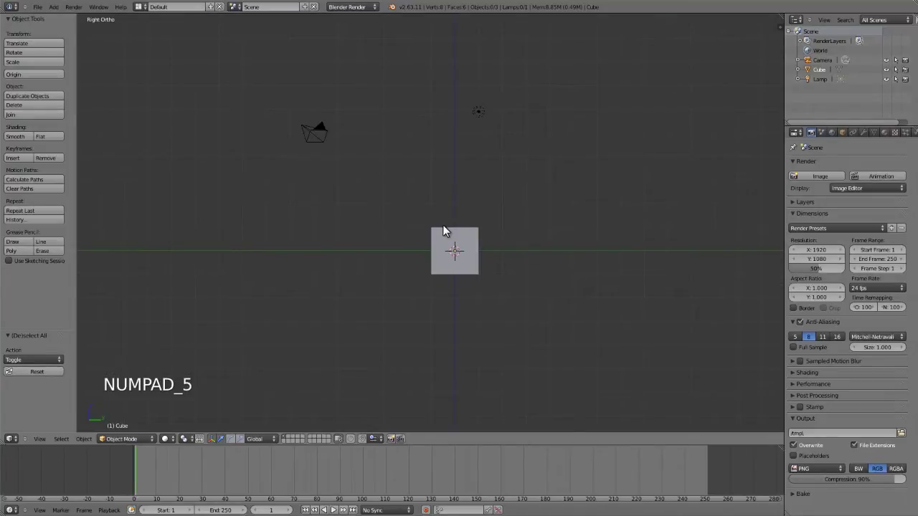
pyautogui.press('KP_0')
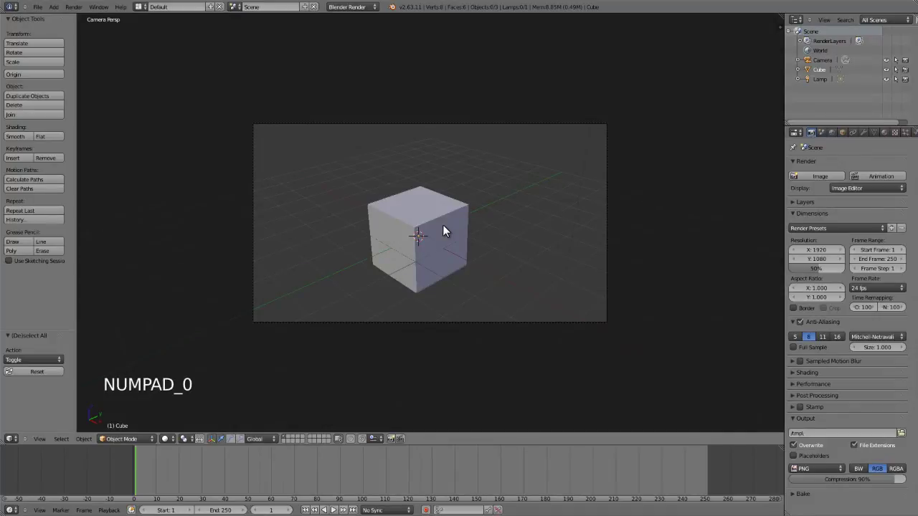
# Step: View the cube from the opposite sides: bottom, back and left
pyautogui.press('ctrl+KP_7')
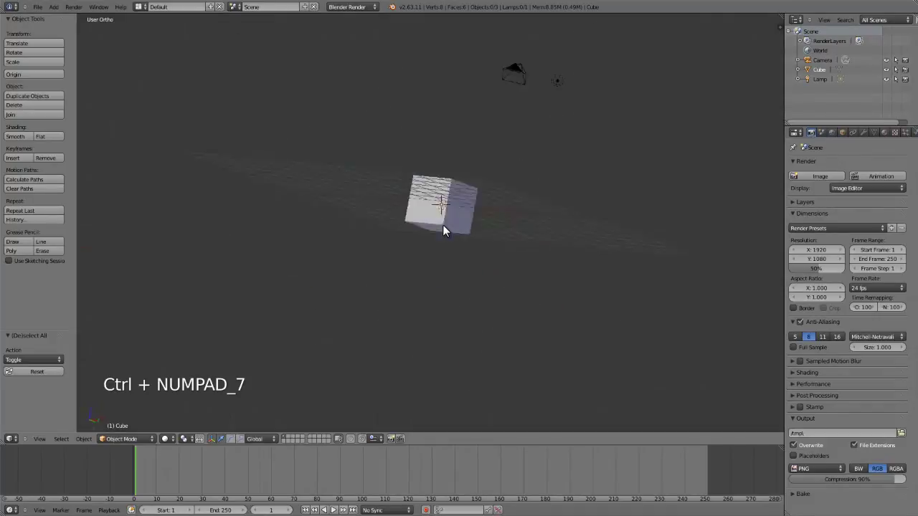
pyautogui.press('ctrl+KP_1')
pyautogui.press('ctrl+KP_3')
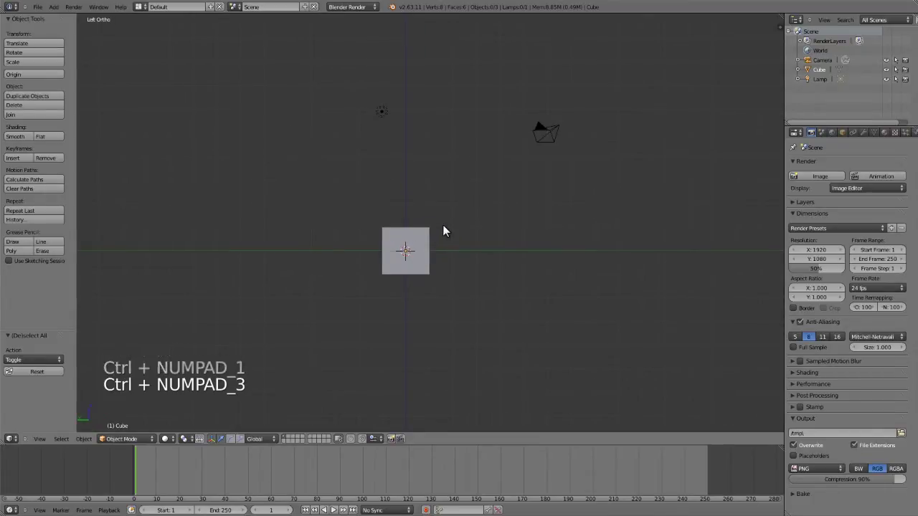
pyautogui.press('ctrl+KP_7')
pyautogui.press('ctrl+KP_1')
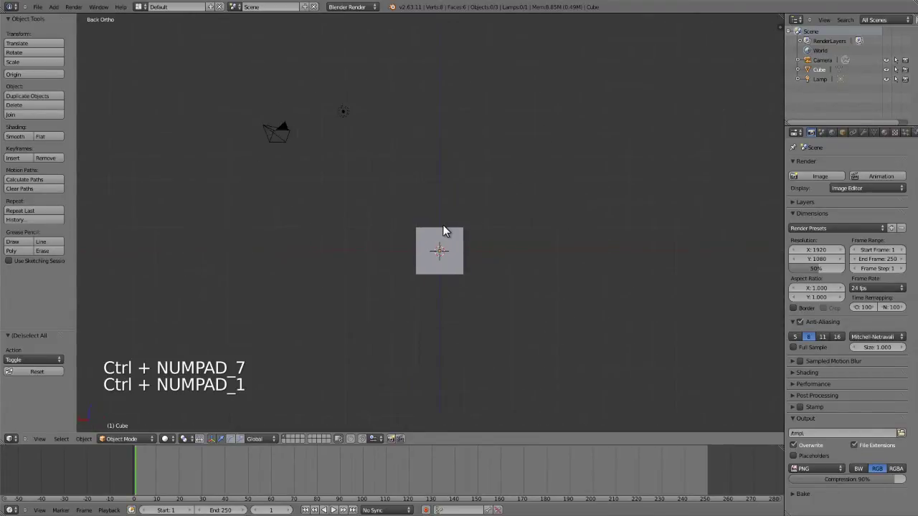
pyautogui.press('ctrl+KP_3')
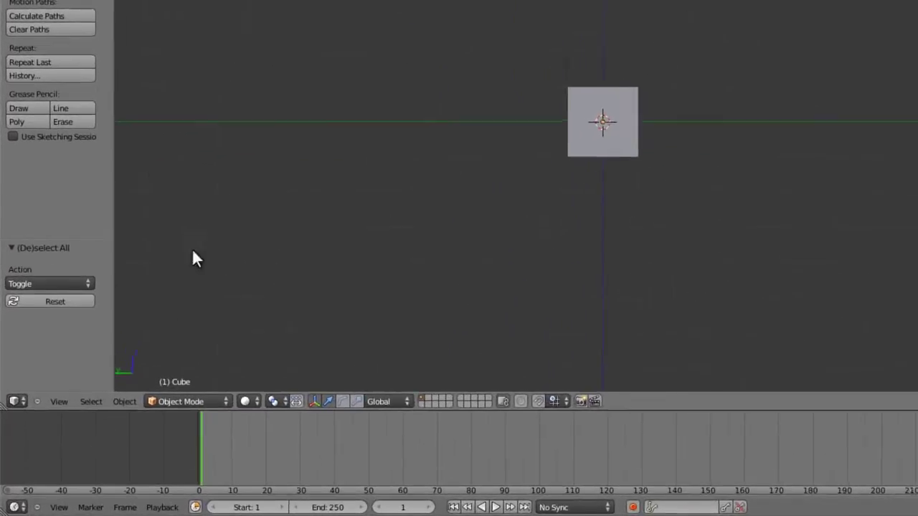
# Step: Examine the viewport's commands for standard views, perspective/orthographic switching and view alignment
pyautogui.click(57, 399)
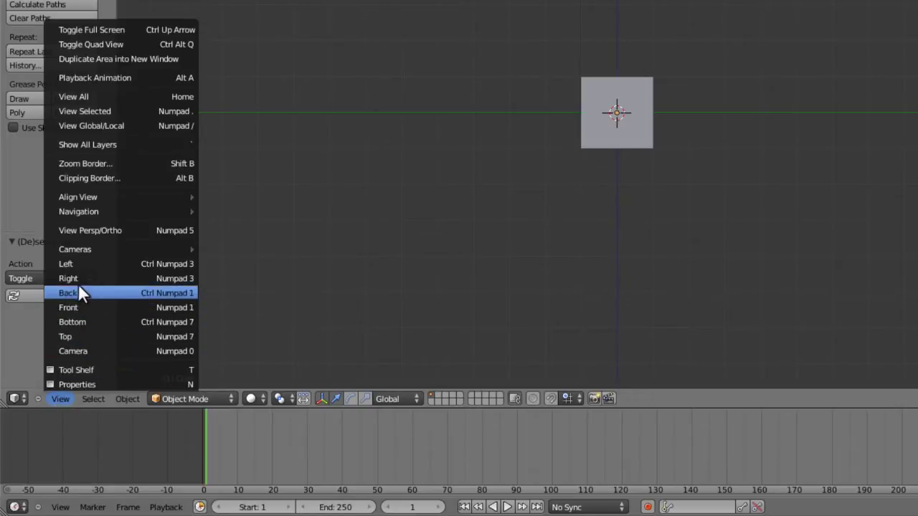
pyautogui.moveTo(80, 255)
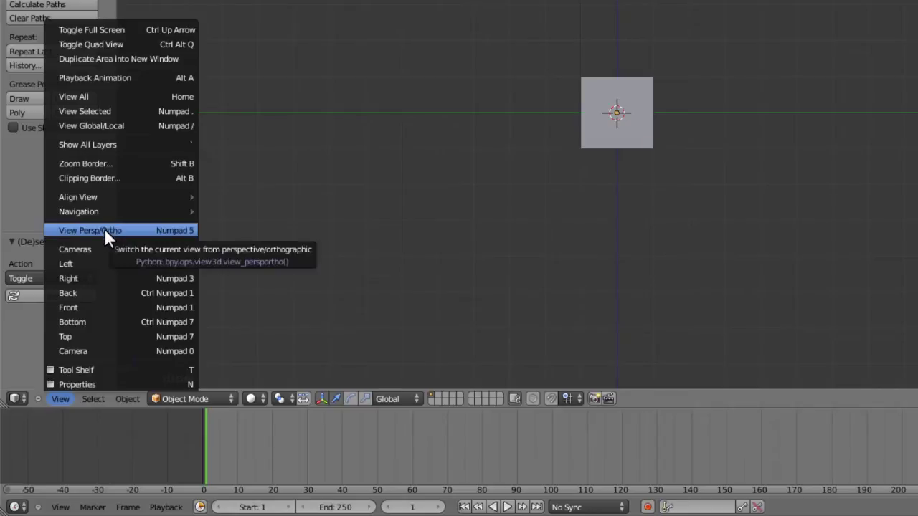
pyautogui.moveTo(106, 195)
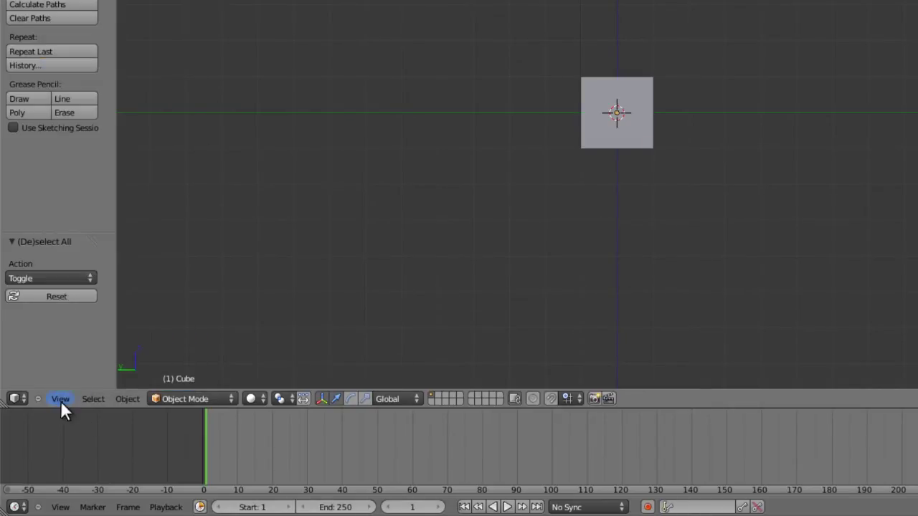
pyautogui.click(62, 399)
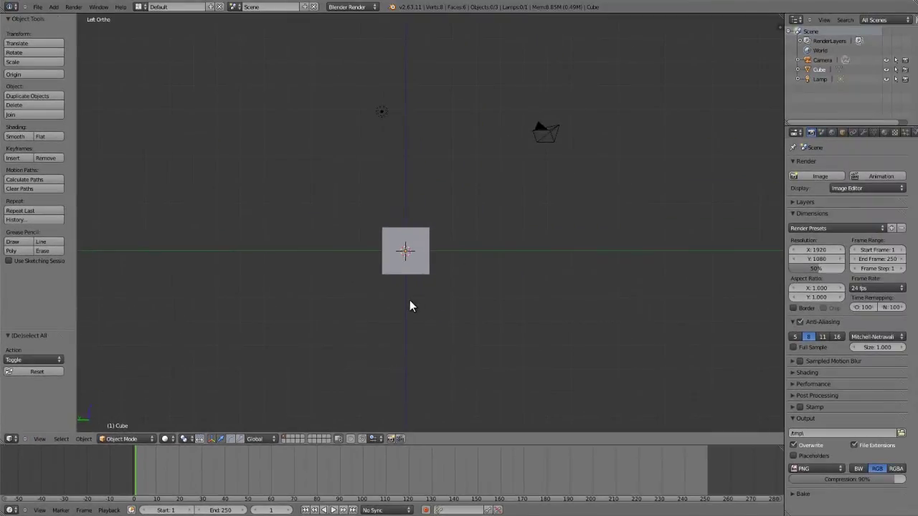
# Step: Enable Emulate 3 Button Mouse and Emulate Numpad in the user preferences for input, and close the preferences
pyautogui.scroll(4, 410, 301)
pyautogui.keyDown('shift'); pyautogui.moveTo(411, 303); pyautogui.dragTo(433, 252, button='middle'); pyautogui.keyUp('shift')
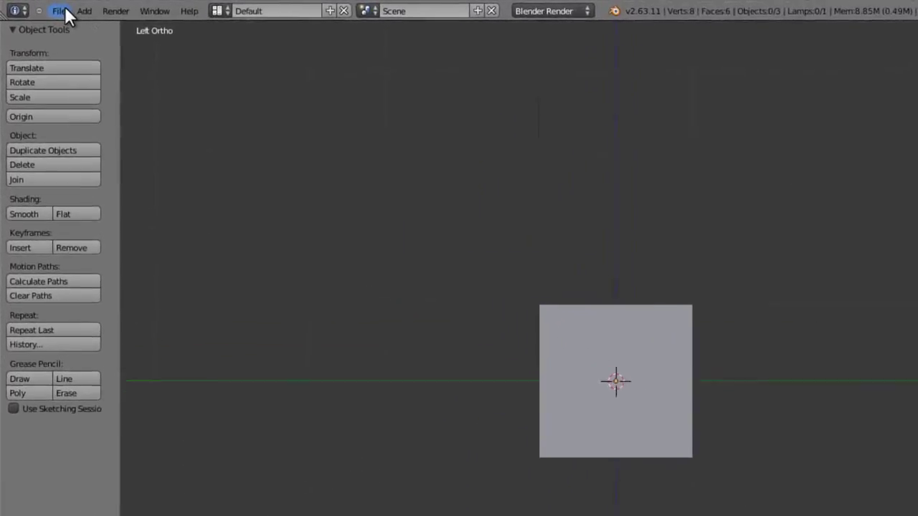
pyautogui.click(38, 6)
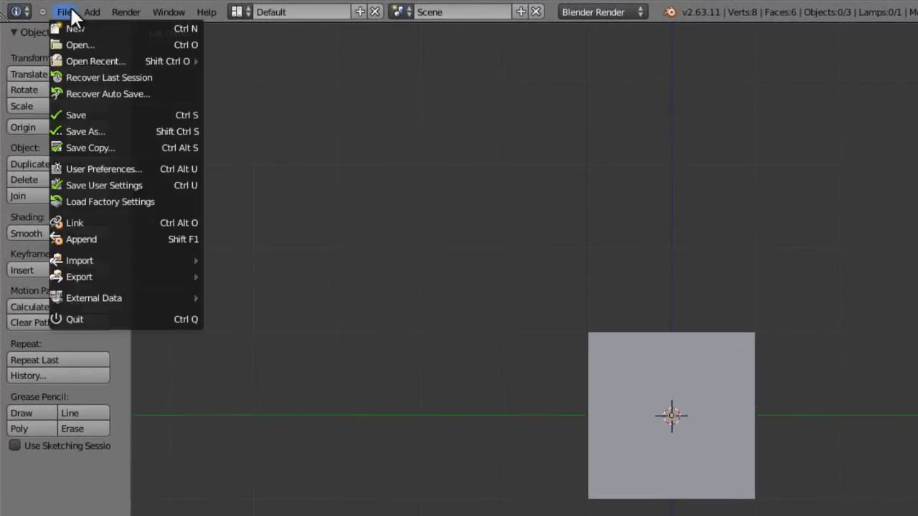
pyautogui.click(91, 167)
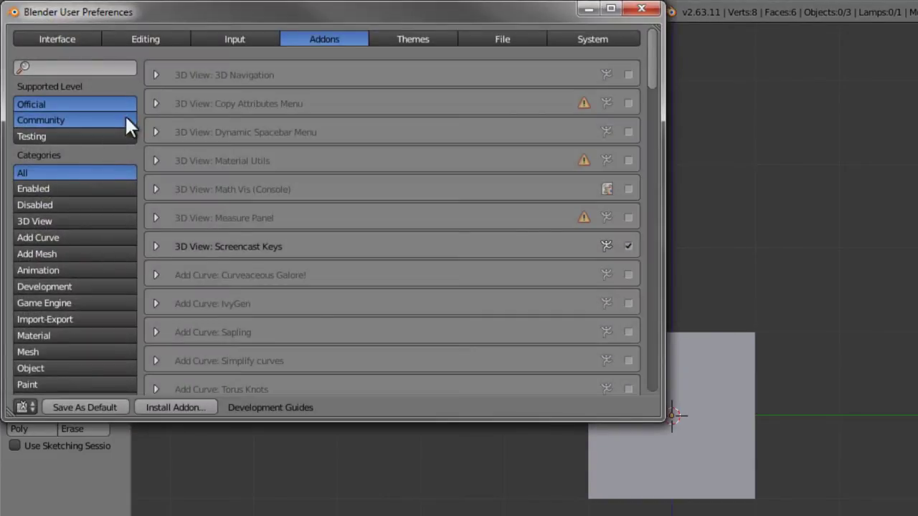
pyautogui.click(247, 45)
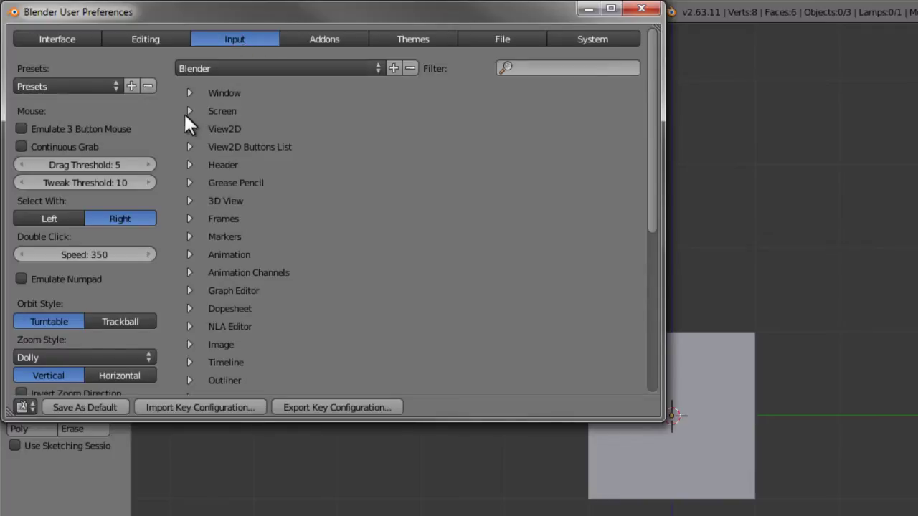
pyautogui.click(62, 122)
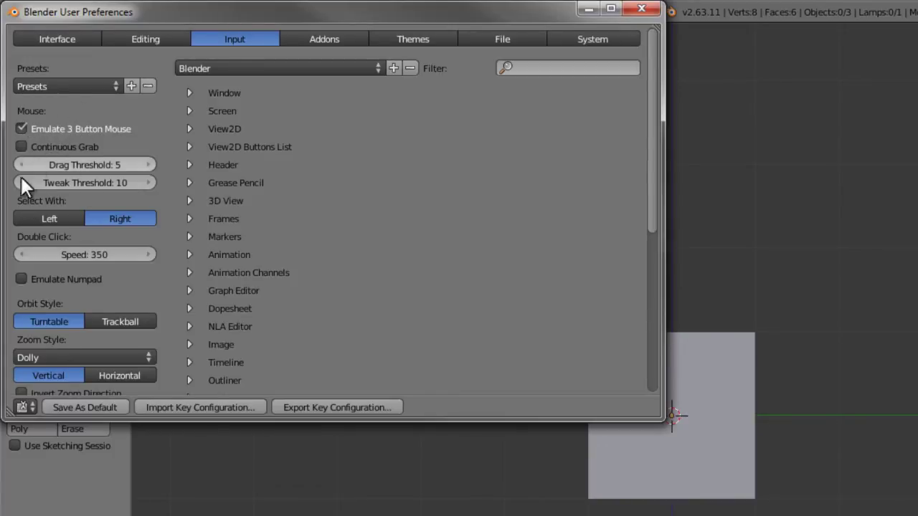
pyautogui.click(21, 279)
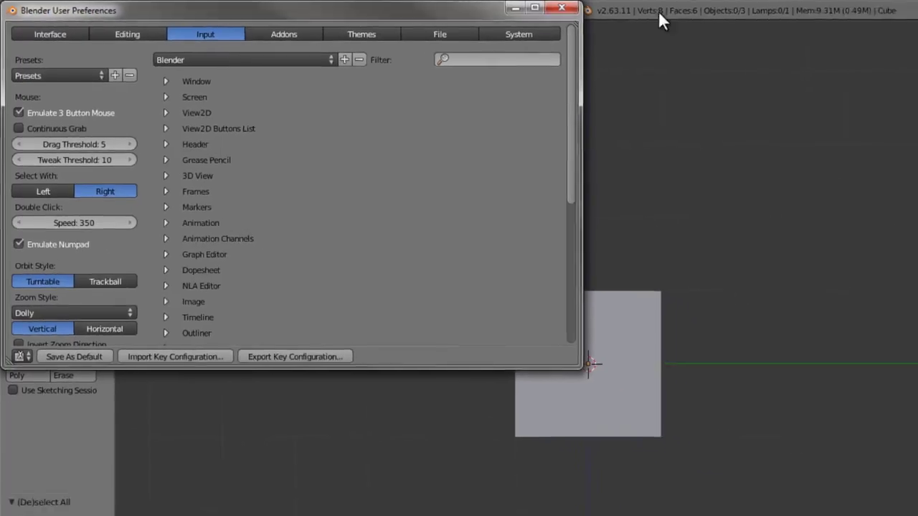
pyautogui.click(641, 8)
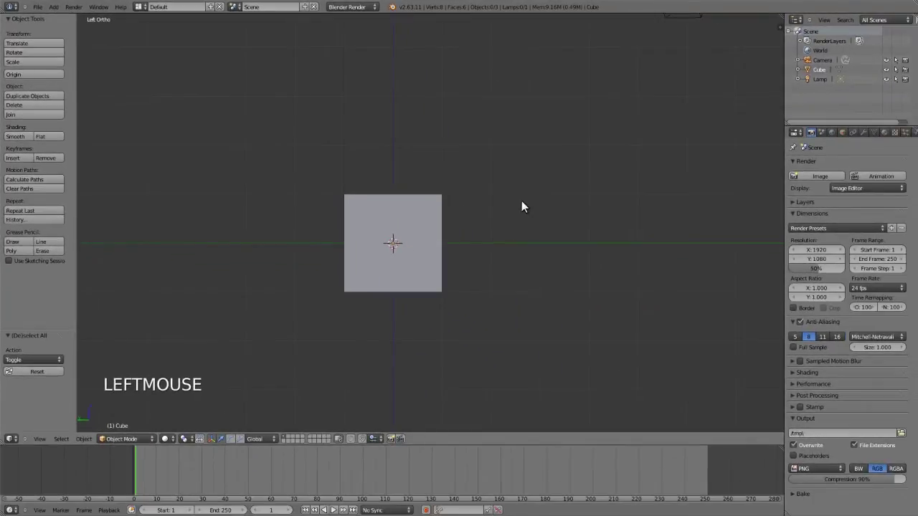
# Step: Inspect the cube from several angles and distances by orbiting, panning and zooming the viewport
pyautogui.moveTo(527, 179); pyautogui.dragTo(466, 196, button='middle')
pyautogui.moveTo(362, 234)
pyautogui.keyDown('shift'); pyautogui.mouseDown(button='middle')
pyautogui.moveTo(475, 197)
pyautogui.moveTo(360, 231)
pyautogui.mouseUp(button='middle'); pyautogui.keyUp('shift')
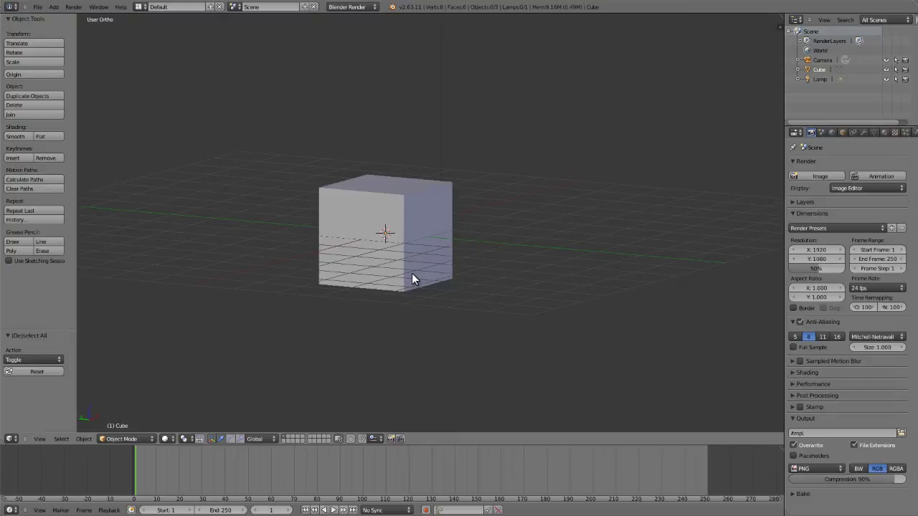
pyautogui.keyDown('ctrl'); pyautogui.moveTo(412, 280); pyautogui.dragTo(98, 436, button='middle'); pyautogui.keyUp('ctrl')
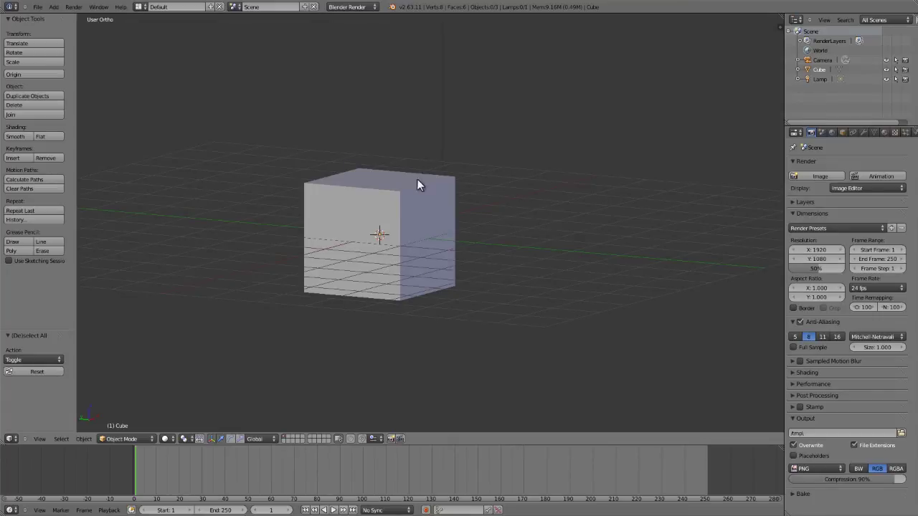
pyautogui.scroll(-5, 375, 240)
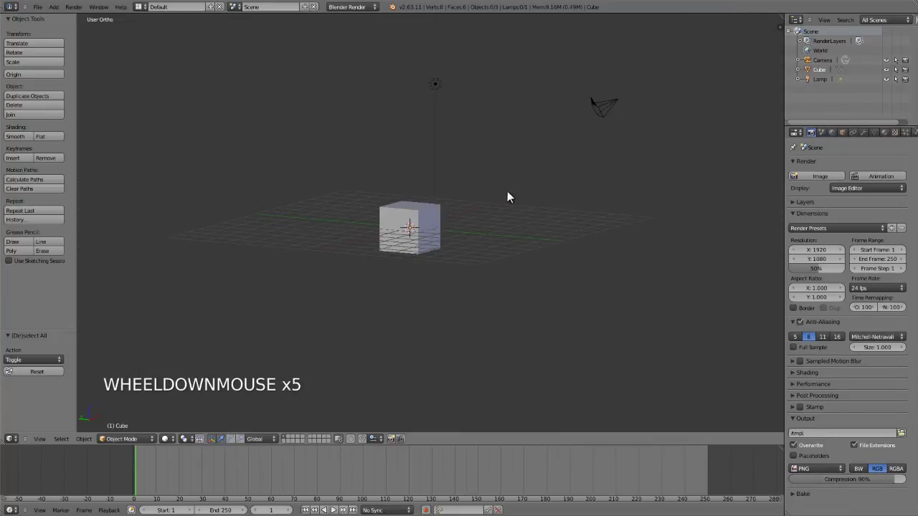
pyautogui.moveTo(503, 210); pyautogui.dragTo(375, 170, button='middle')
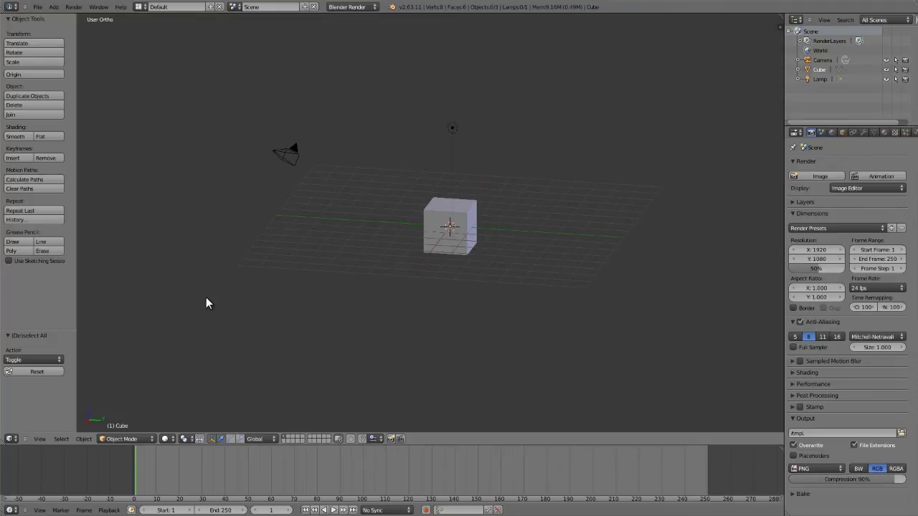
# Step: Select the camera, enable Rotate Around Selection in the interface preferences, and orbit the view around the camera
pyautogui.rightClick(279, 157)
pyautogui.moveTo(232, 279); pyautogui.dragTo(326, 271, button='middle')
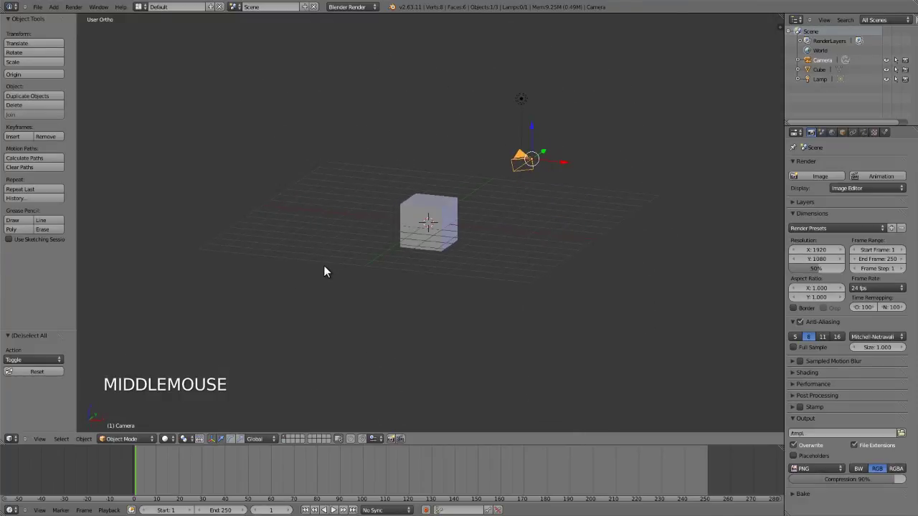
pyautogui.hotkey('ctrl', 'alt', 'u')
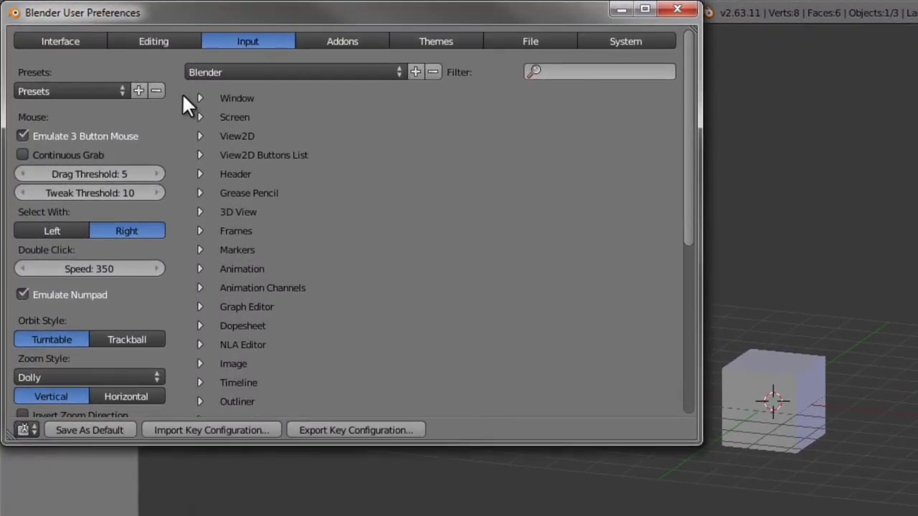
pyautogui.click(60, 40)
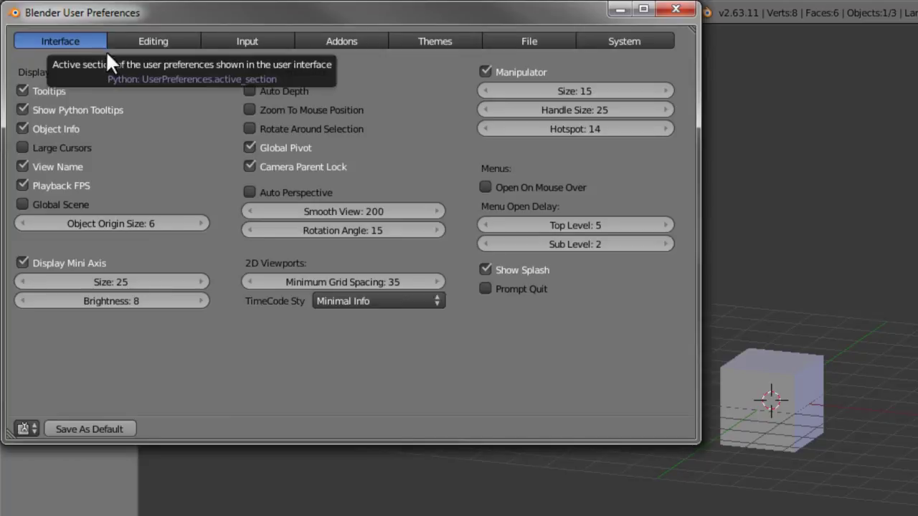
pyautogui.click(244, 125)
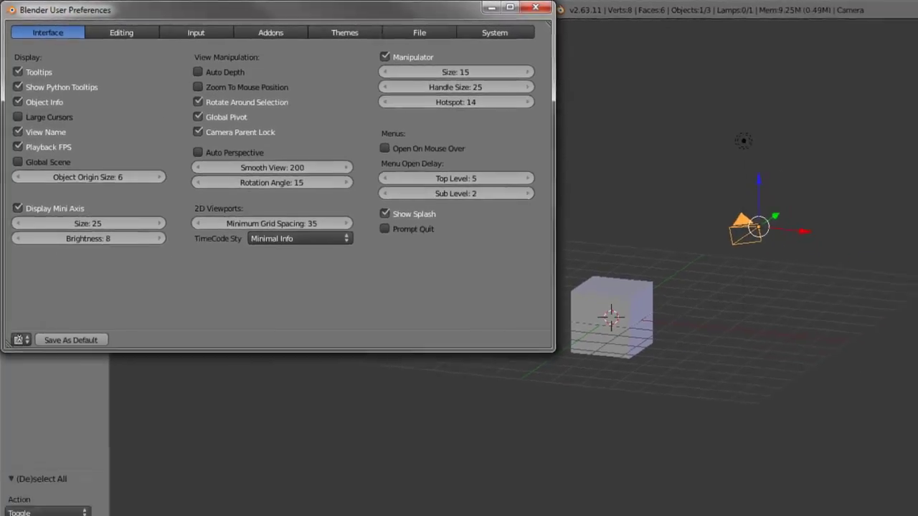
pyautogui.click(633, 109)
pyautogui.moveTo(605, 153); pyautogui.dragTo(632, 172, button='middle')
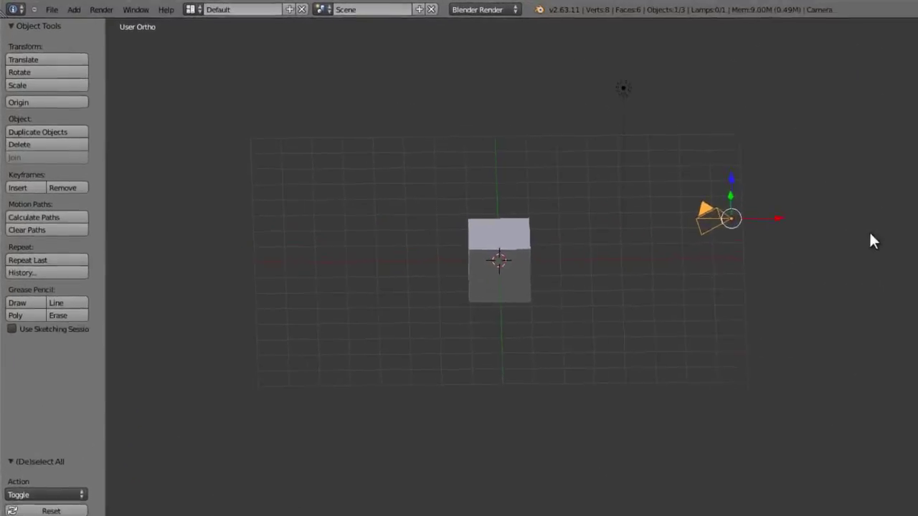
# Step: Reopen the user preferences and display the input settings
pyautogui.hotkey('ctrl', 'alt', 'u')
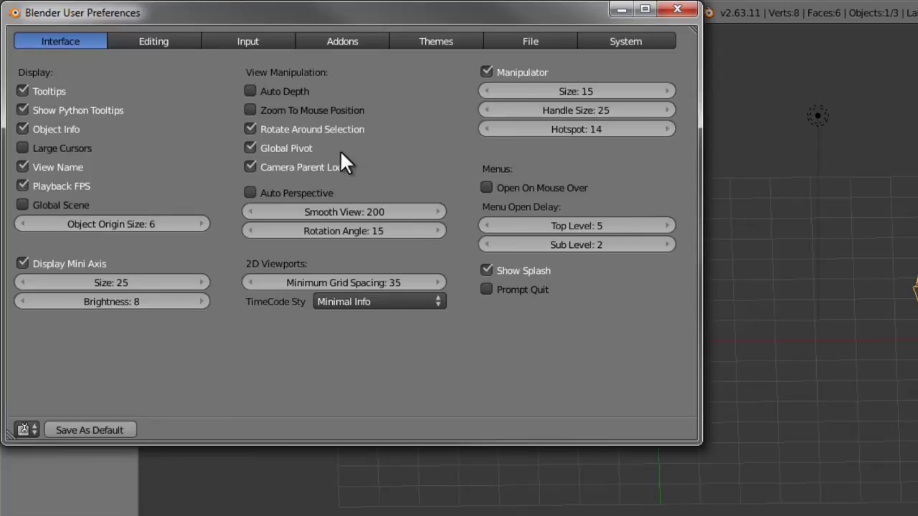
pyautogui.click(234, 41)
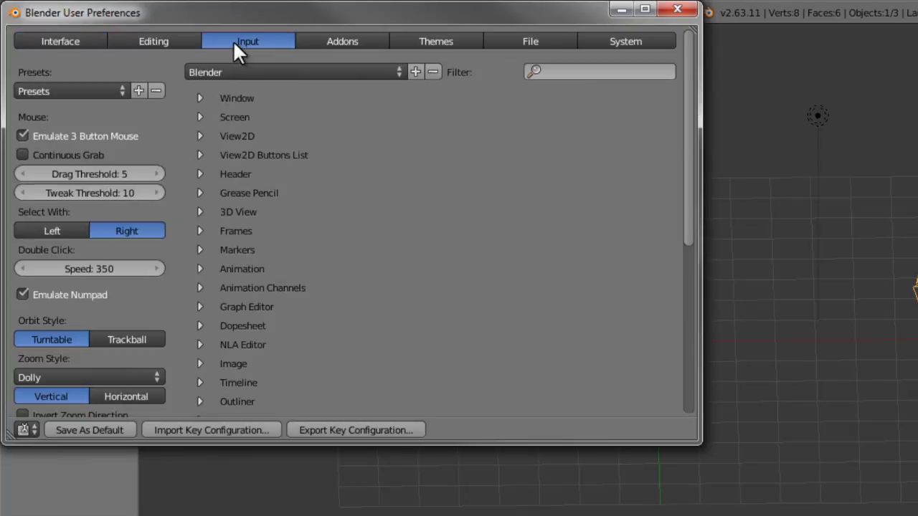